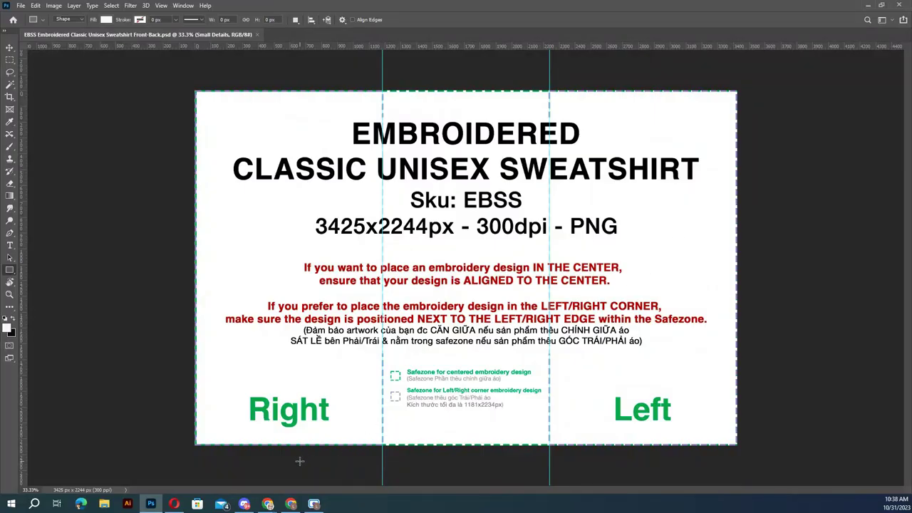
- On the Merchize Embroidered Classic Unisex Sweatshirt page, show the Mockup & Template details
left_click(268, 504)
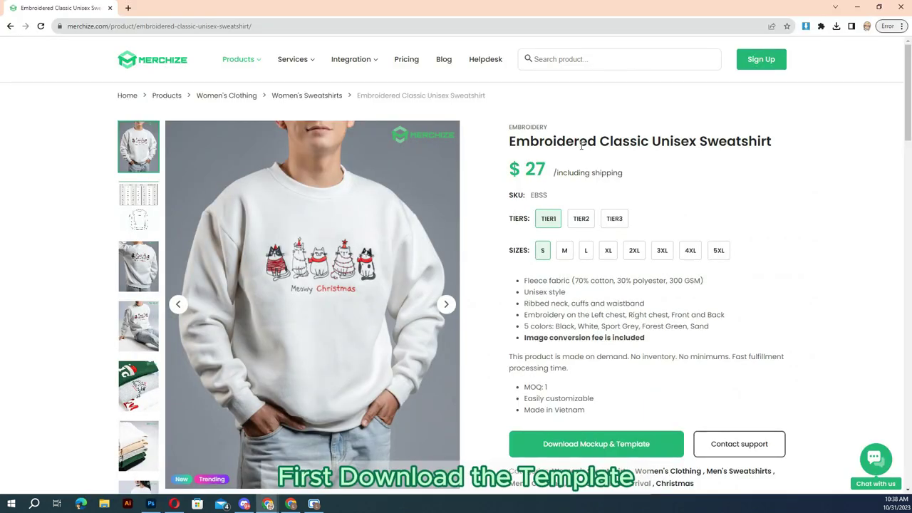
scroll(584, 156, "down", 9)
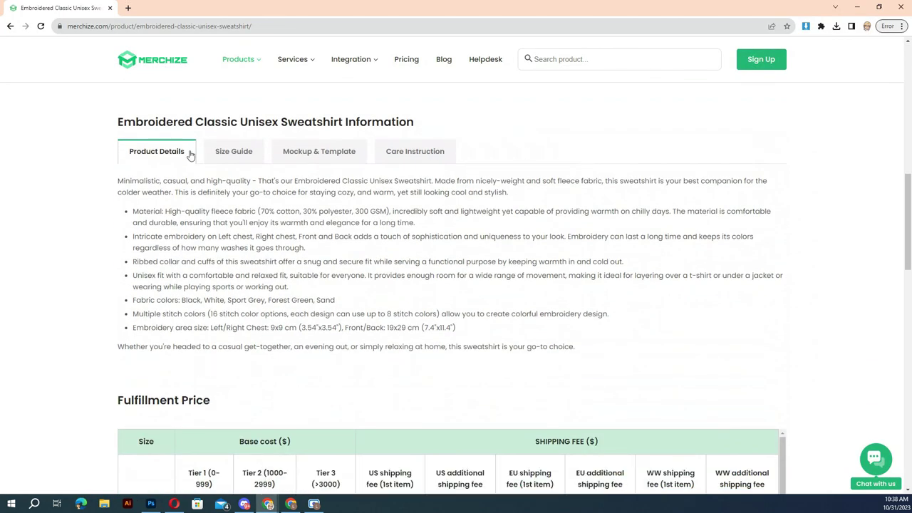
left_click(306, 153)
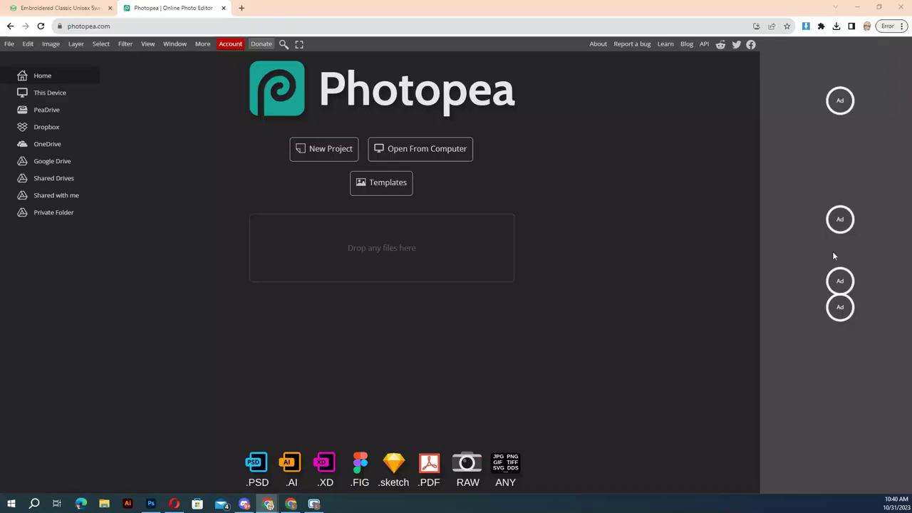
- Choose Open From Computer on the Photopea start screen
left_click(377, 155)
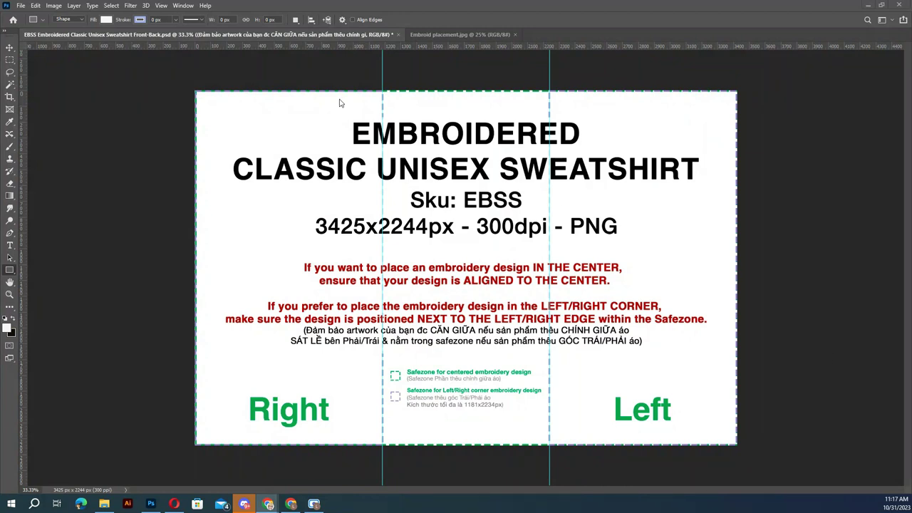
- Draw placement rectangles at the template's top-right and top-left corners, then move the blue one up-right
left_click(580, 299)
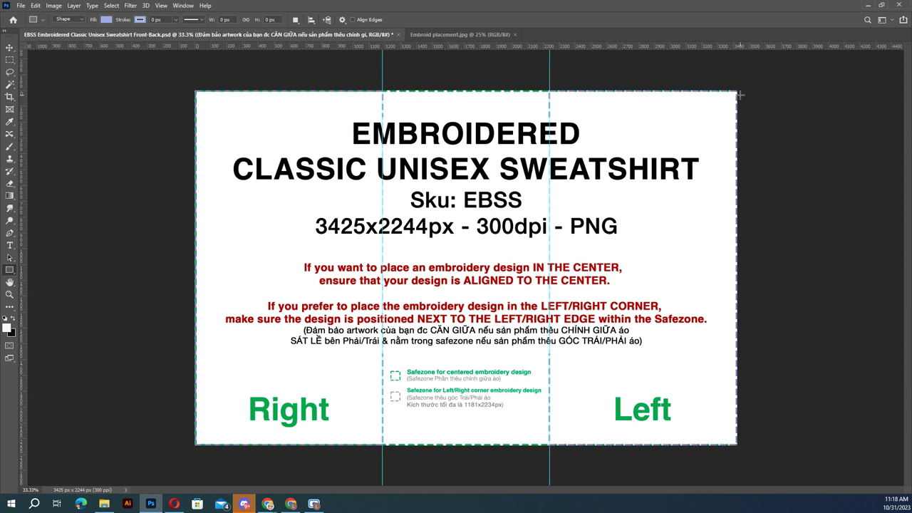
left_click_drag(739, 93, 599, 243)
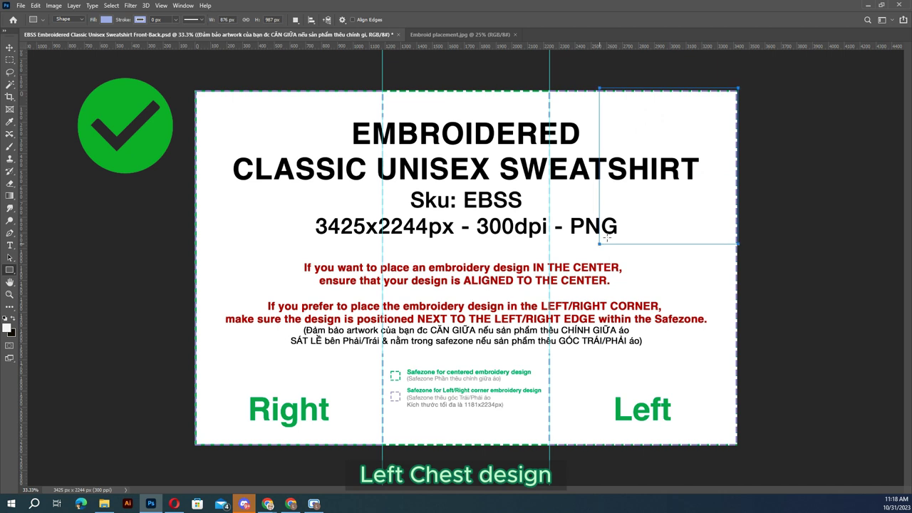
left_click_drag(193, 90, 383, 304)
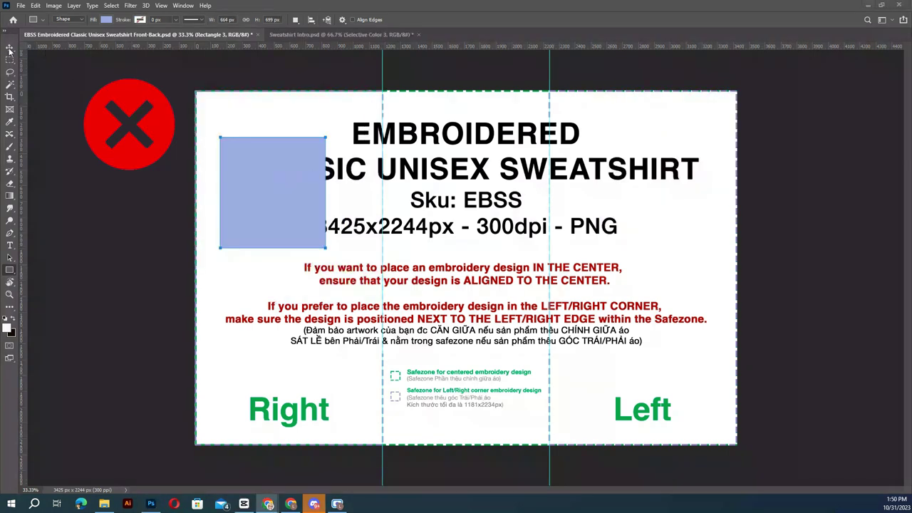
key("v")
left_click_drag(262, 186, 665, 143)
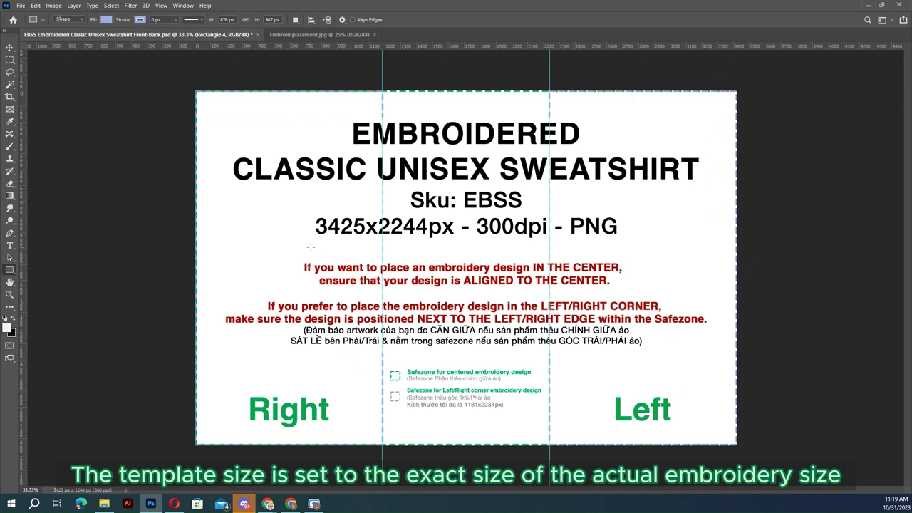
- Create a 7.42 × 8.36 cm rectangle with width and height in centimetres
left_click(230, 201)
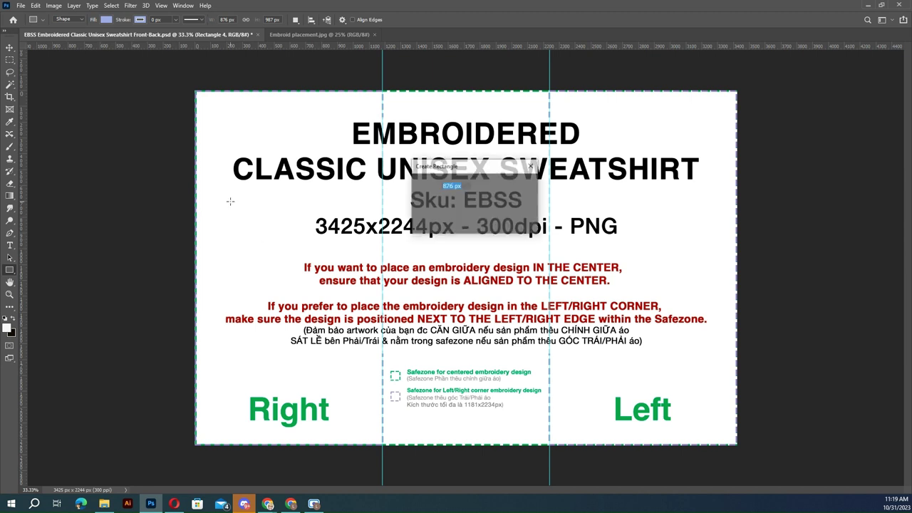
right_click(458, 187)
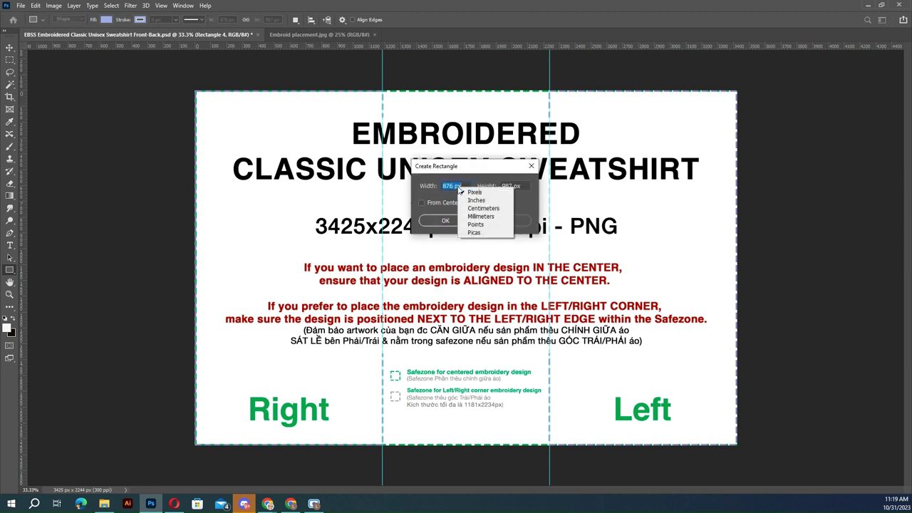
left_click(481, 208)
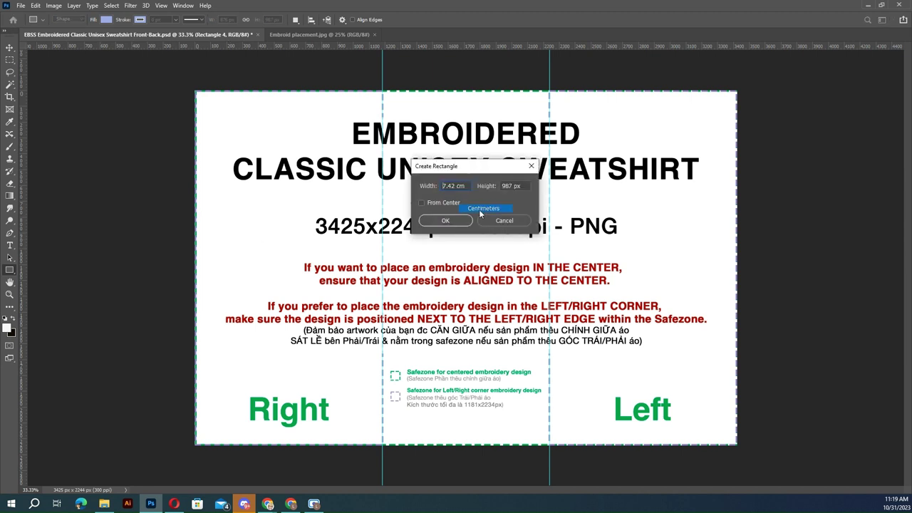
right_click(516, 186)
left_click(536, 208)
left_click(453, 220)
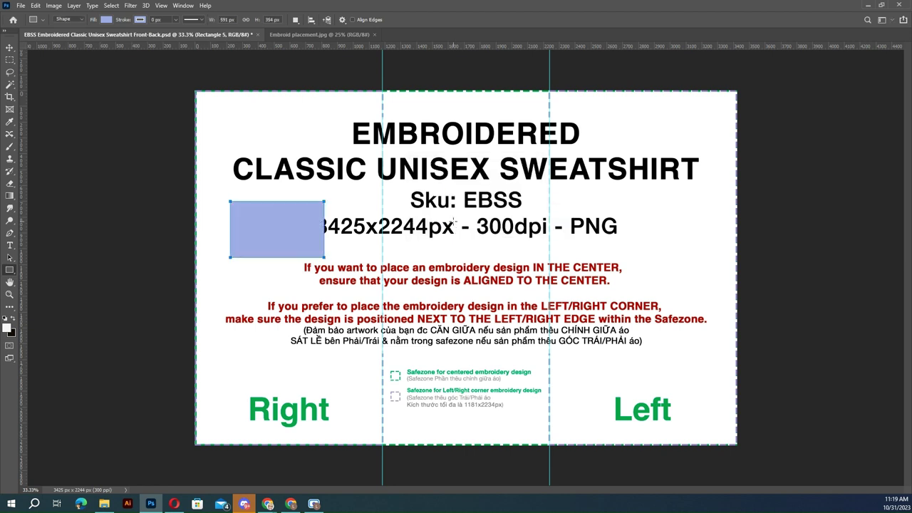
- Move the rectangle to the template's top-left corner and try scaling it to about 112%, then undo
left_click(9, 47)
left_click_drag(267, 224, 233, 114)
key("ctrl+t")
left_click_drag(289, 147, 315, 163)
key("ctrl+z")
- Replace it with a wide rectangle across the template's top centre, shifted down and left
key("u")
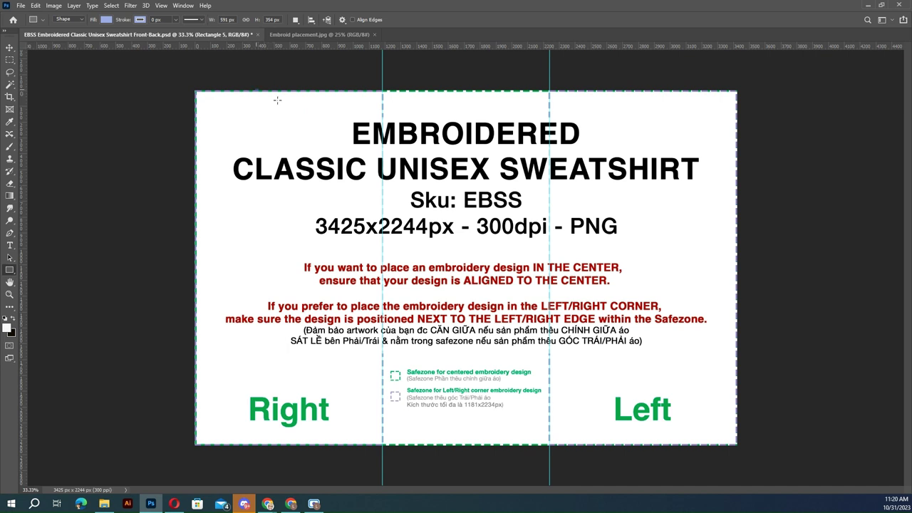
left_click_drag(255, 92, 680, 235)
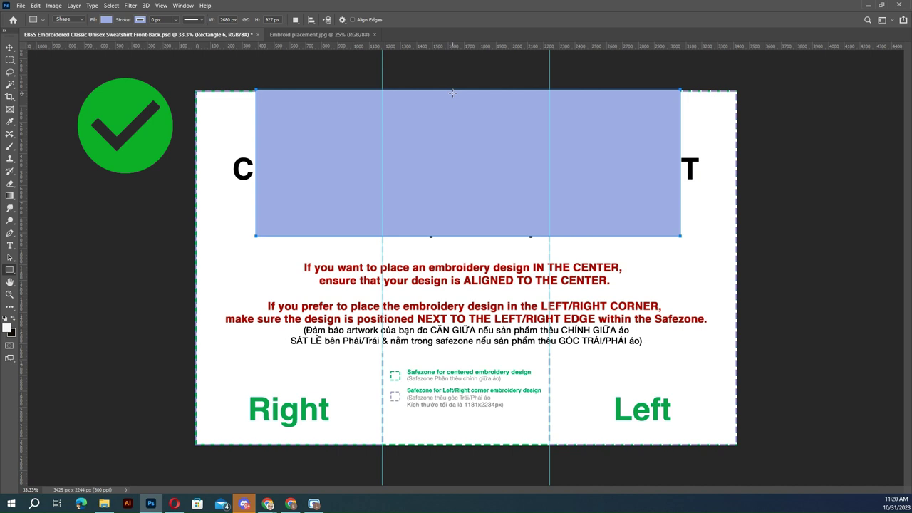
key("v")
left_click_drag(476, 138, 429, 190)
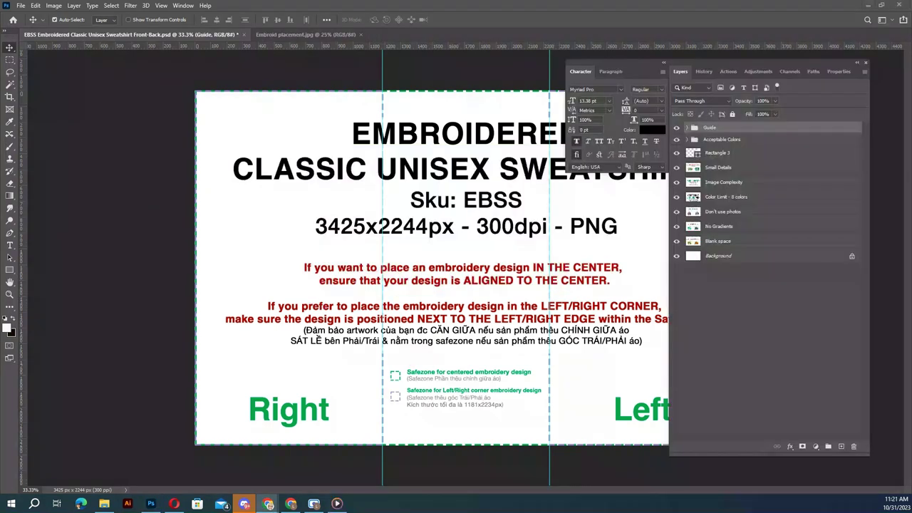
- Move the panel group aside, hide Small Details and Color Limit, and select Don't use photos
left_click_drag(813, 62, 892, 31)
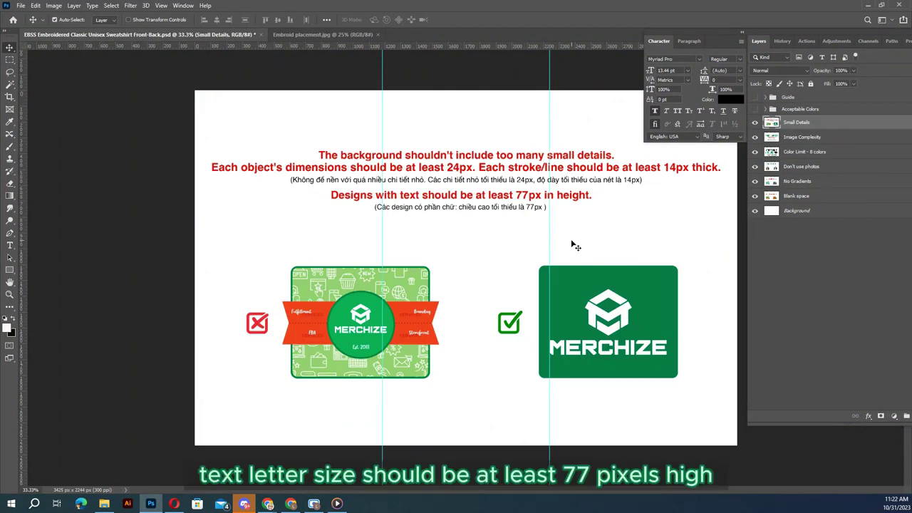
left_click(754, 123)
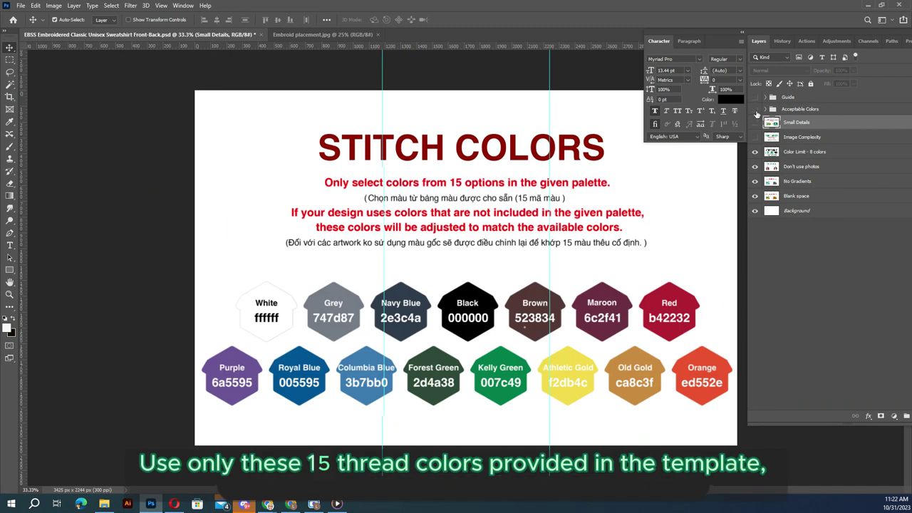
left_click(754, 152)
left_click(799, 166)
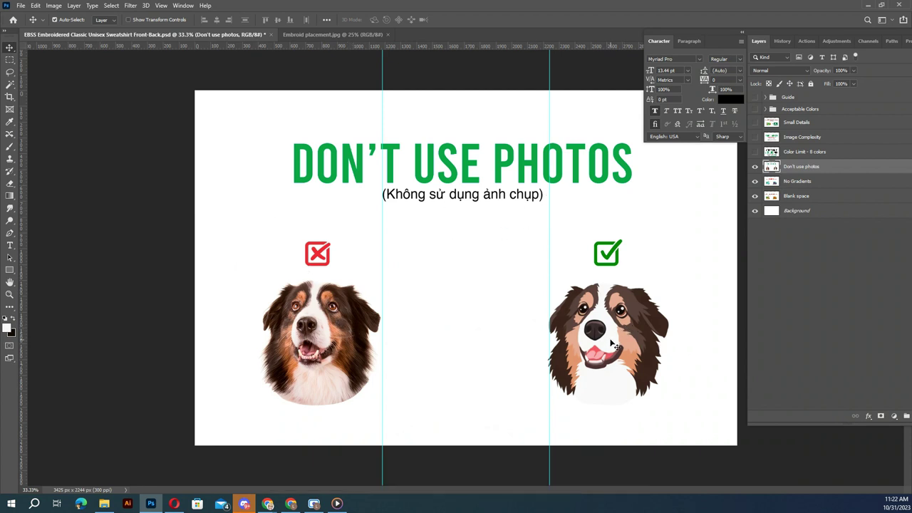
- Hide the Don't use photos and No Gradients layers to reveal the Blank space guideline
left_click(756, 165)
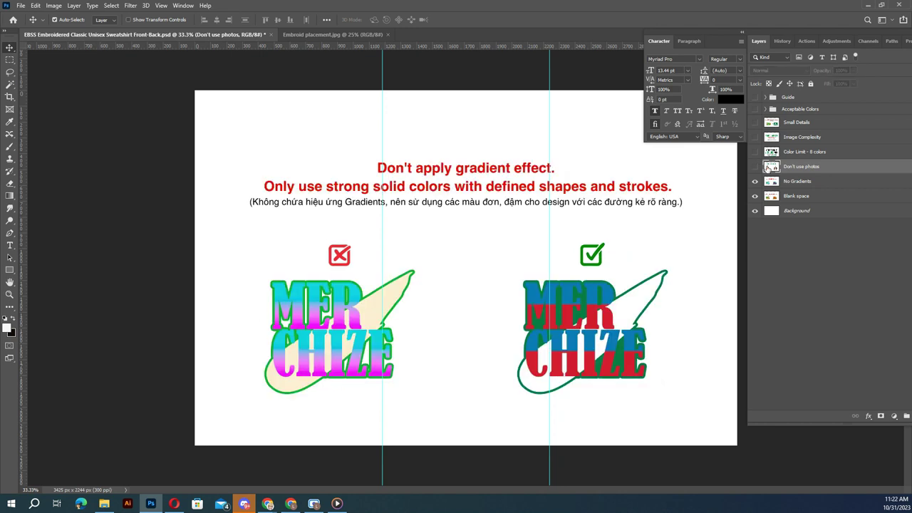
left_click(318, 304)
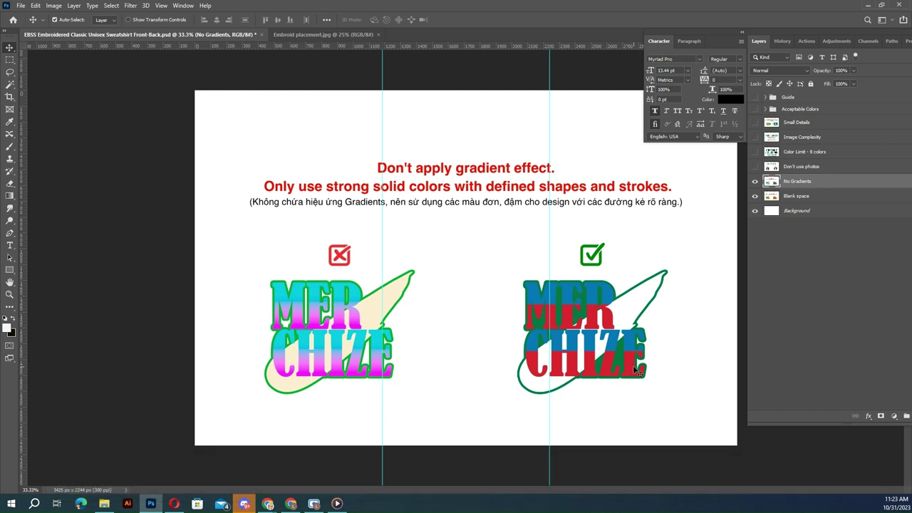
left_click(754, 184)
left_click(308, 297)
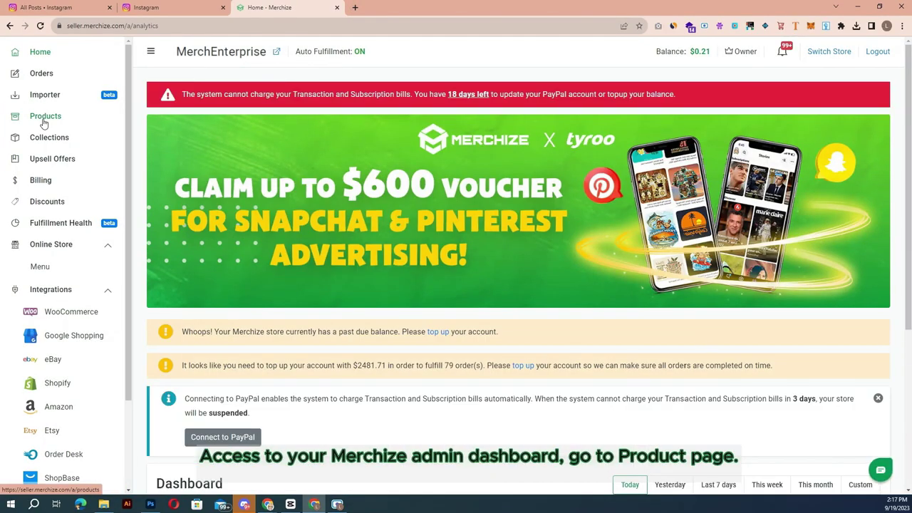
- Review the Create Regular Product form without a preset, then return to the Products list
left_click(44, 120)
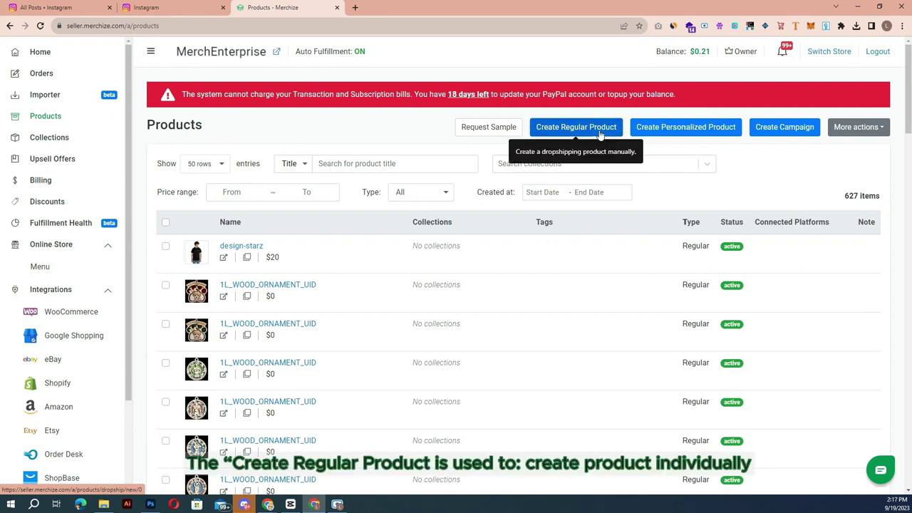
left_click(573, 131)
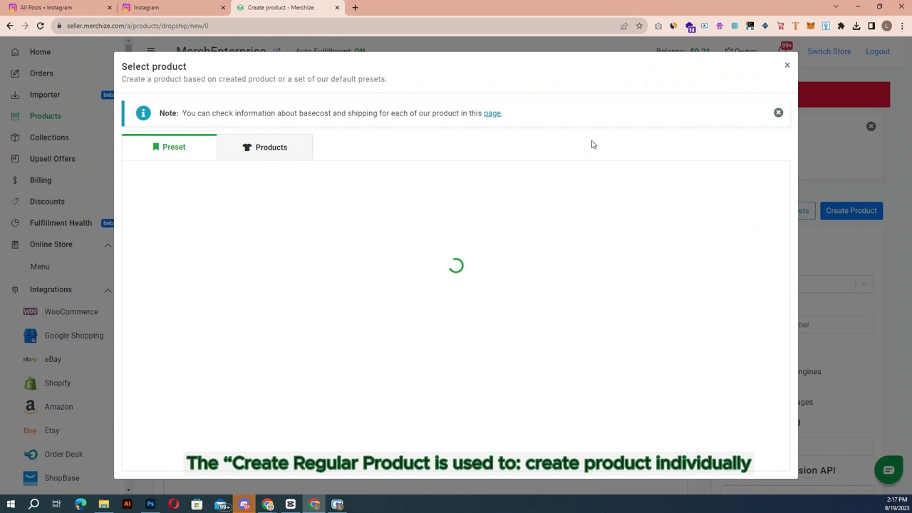
left_click(785, 65)
scroll(501, 235, "down", 2)
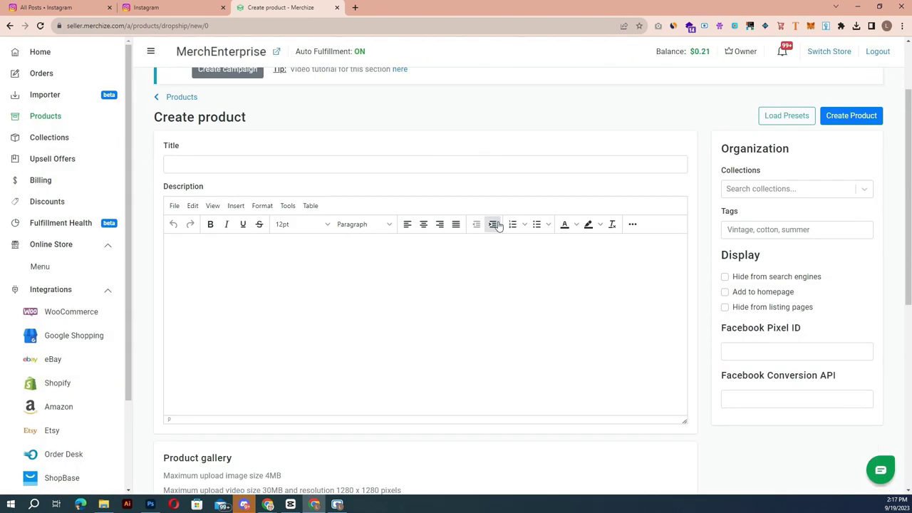
scroll(335, 393, "down", 5)
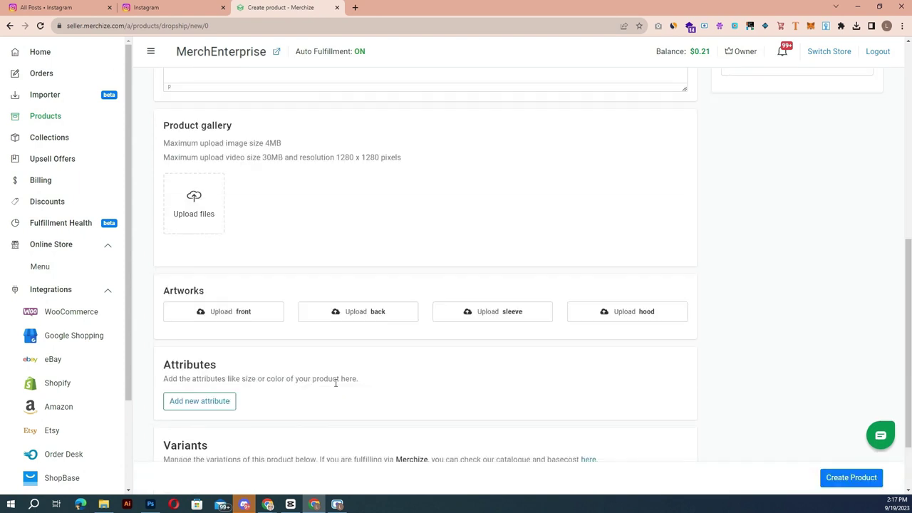
left_click(55, 116)
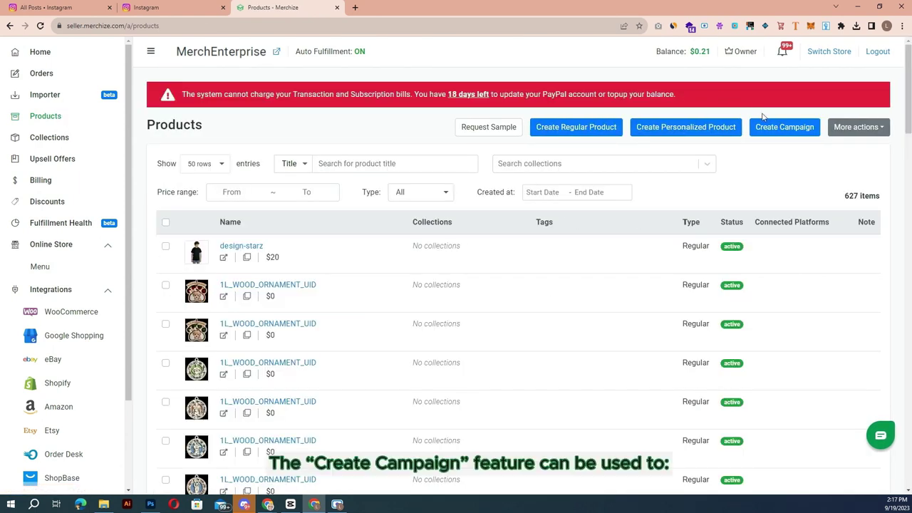
- Start a new campaign with Custom Shape Acrylic Plaque Vertical selected and proceed to design
left_click(774, 133)
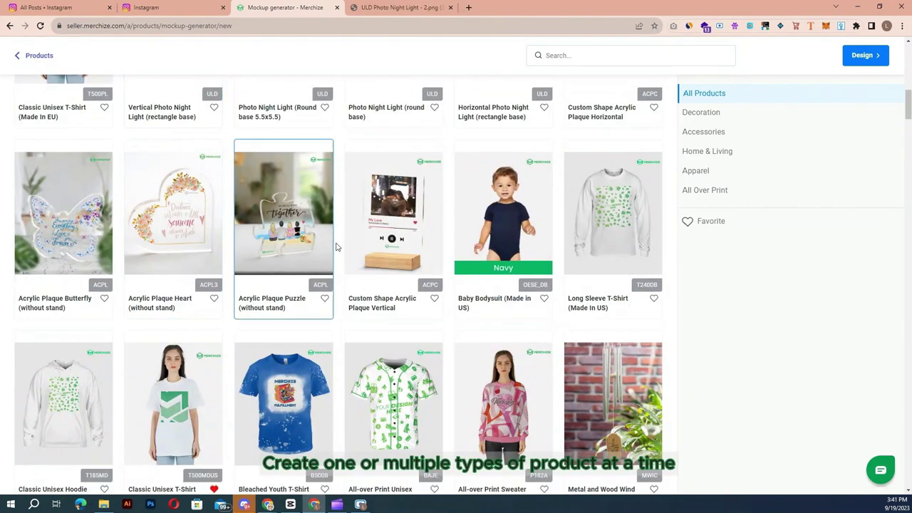
left_click(399, 289)
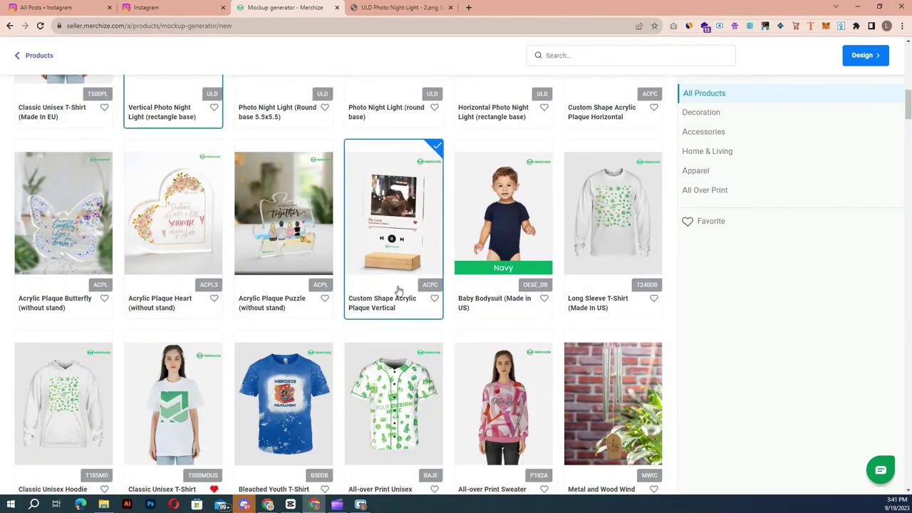
left_click(874, 57)
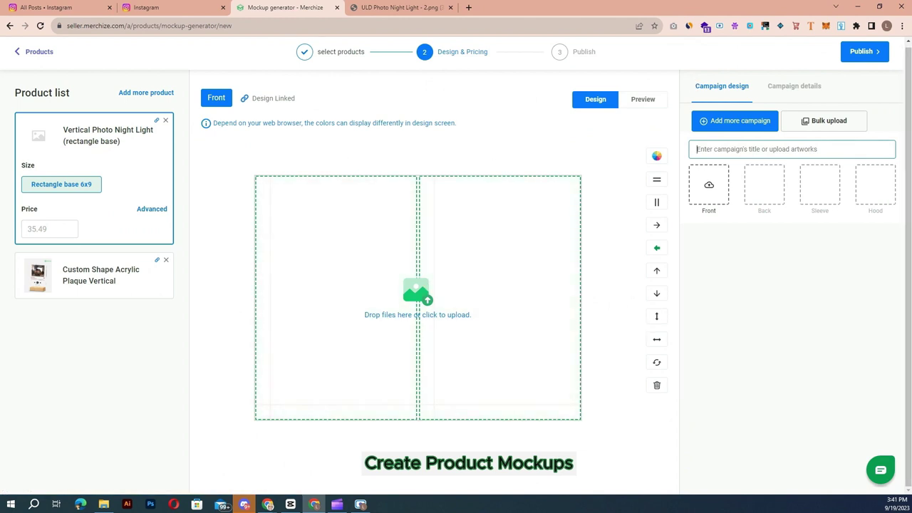
- Upload the black silhouette as front artwork and preview the product mockups
left_click(103, 504)
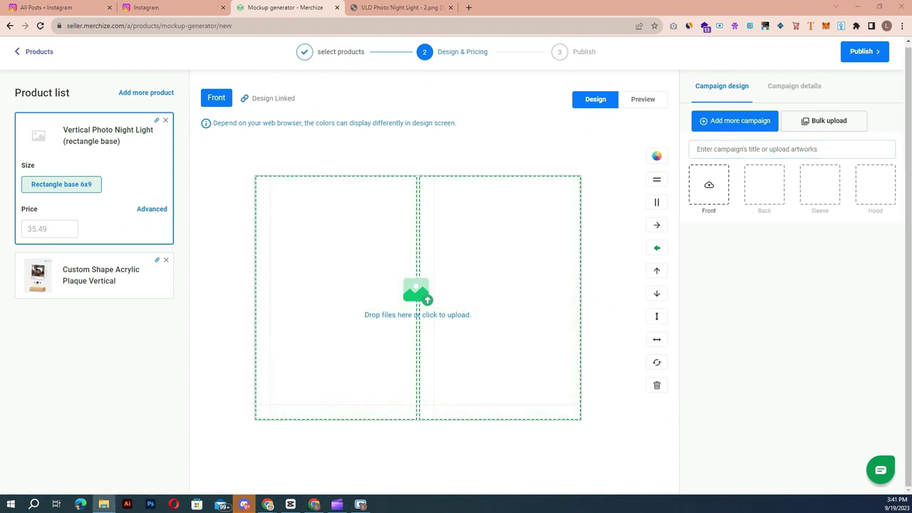
left_click_drag(509, 305, 450, 306)
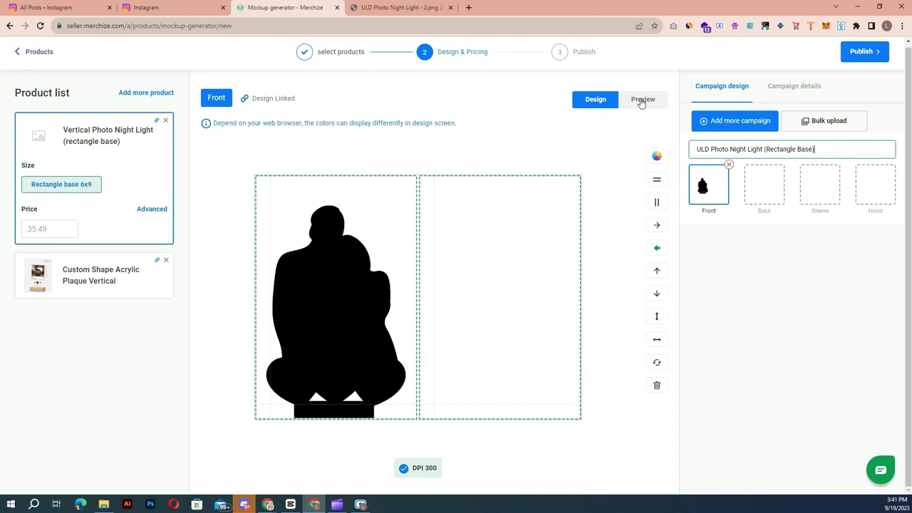
left_click(641, 100)
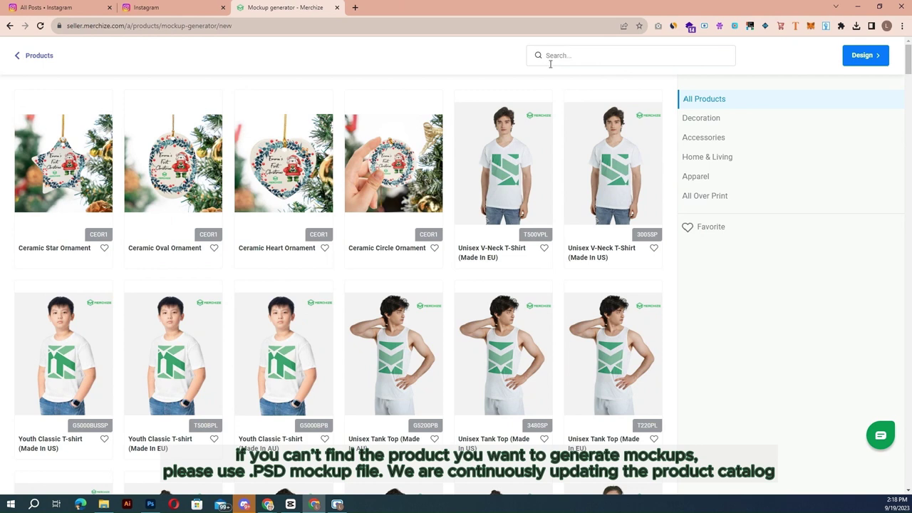
scroll(399, 321, "down", 2)
scroll(497, 252, "up", 1)
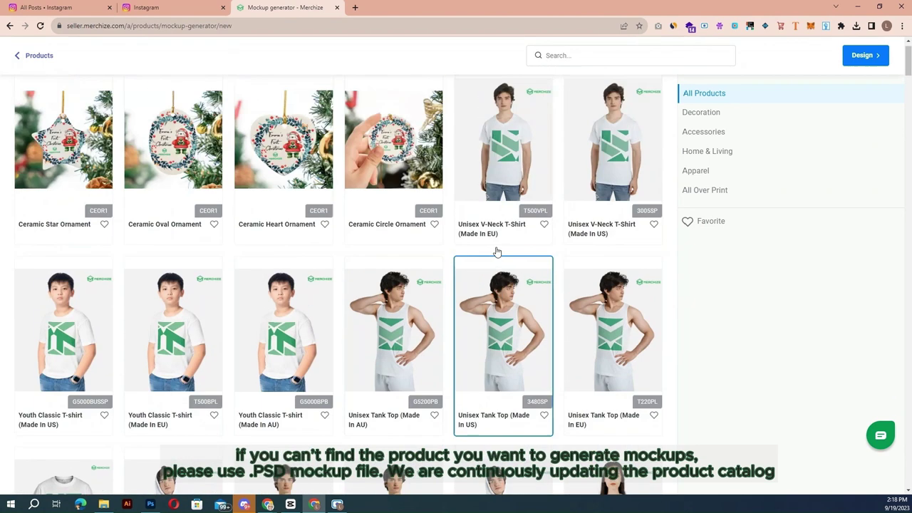
left_click(576, 55)
scroll(381, 333, "down", 2)
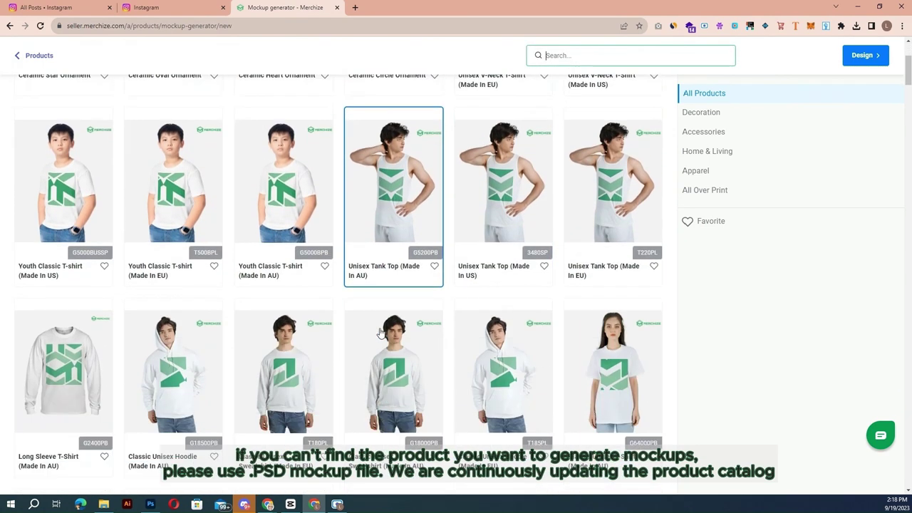
scroll(381, 333, "down", 3)
scroll(485, 395, "down", 2)
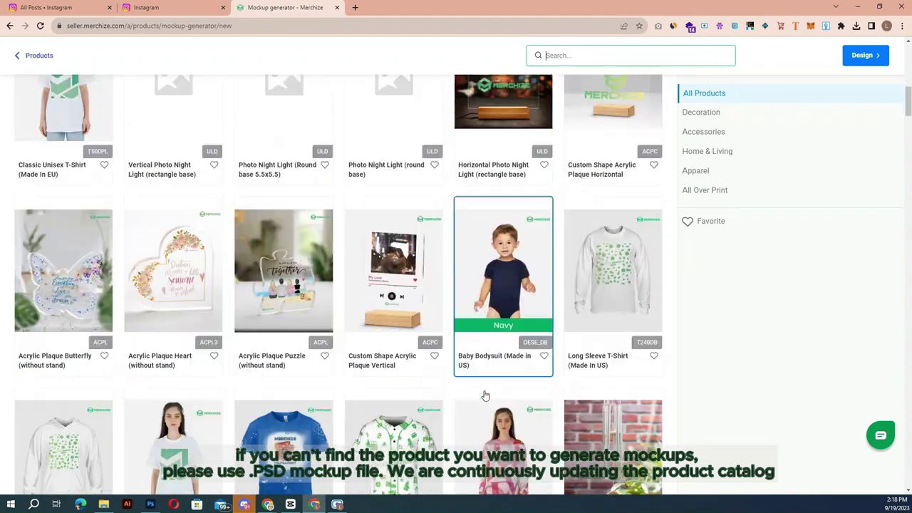
scroll(484, 395, "down", 3)
scroll(481, 386, "down", 4)
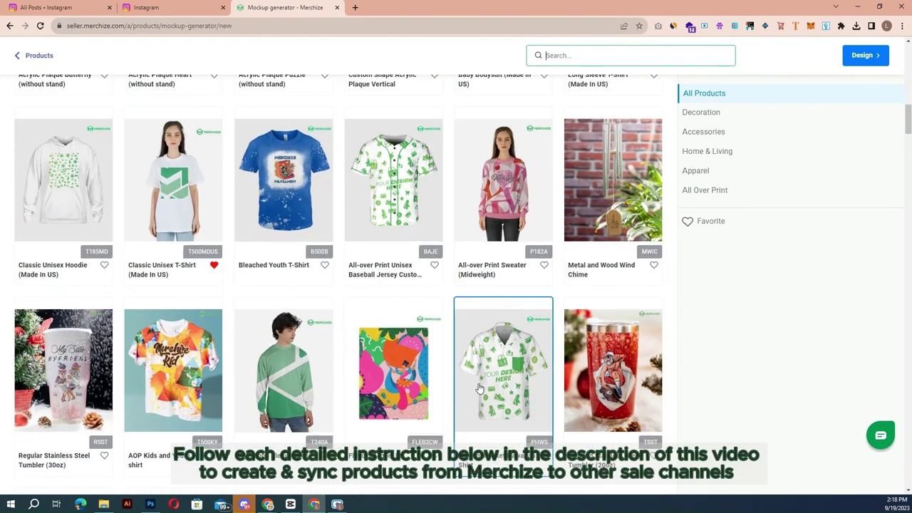
scroll(478, 385, "up", 6)
scroll(477, 381, "up", 6)
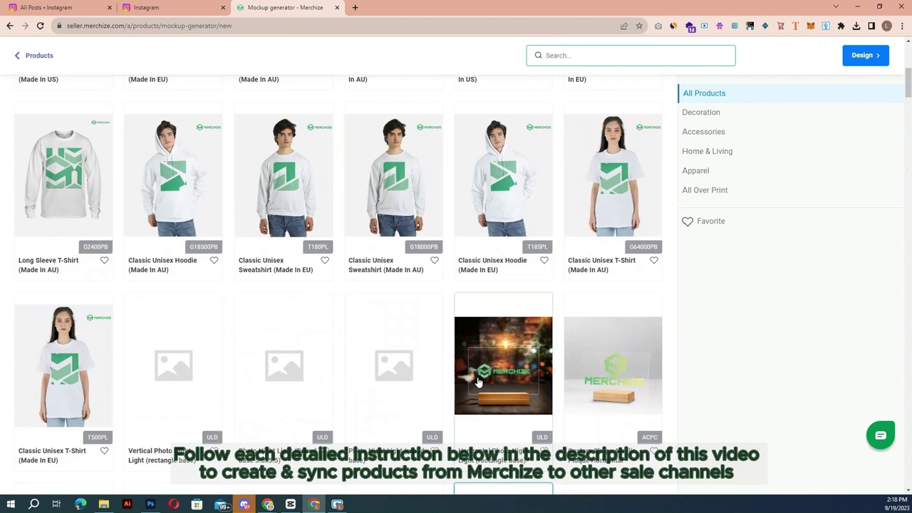